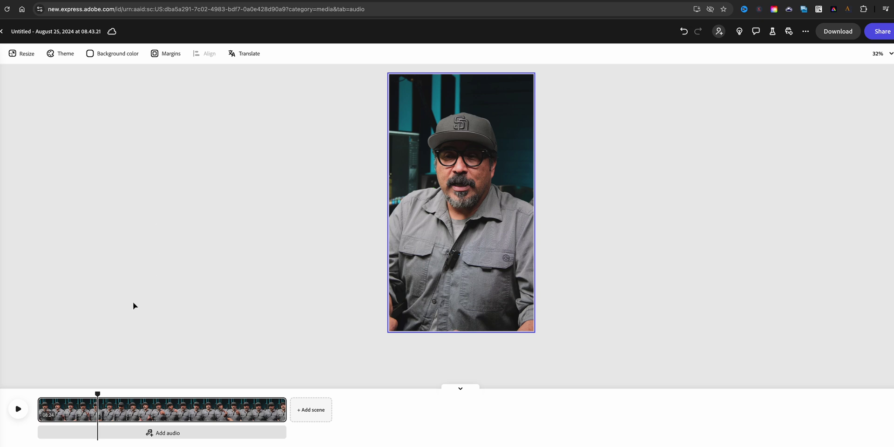
# Step: Preview the talking-head clip, then select it to show its 100% volume and opacity
pyautogui.click(18, 414)
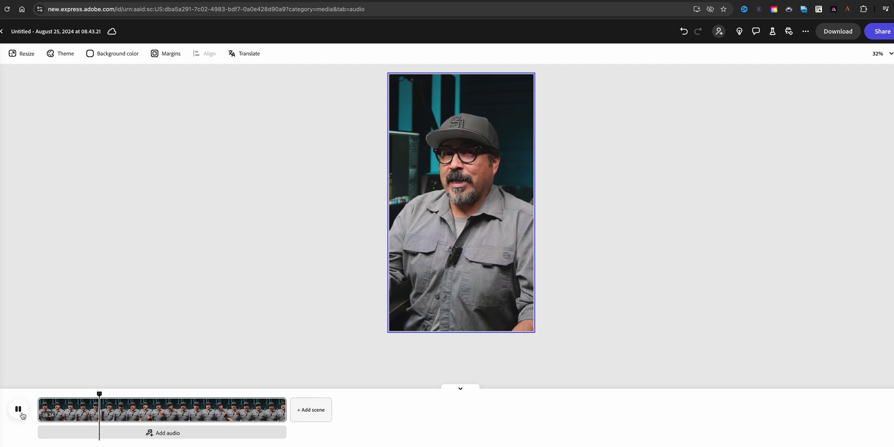
pyautogui.click(18, 409)
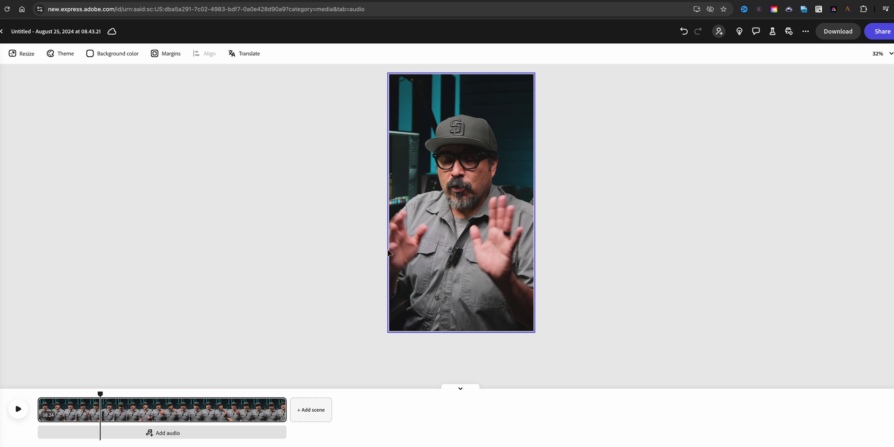
pyautogui.click(431, 234)
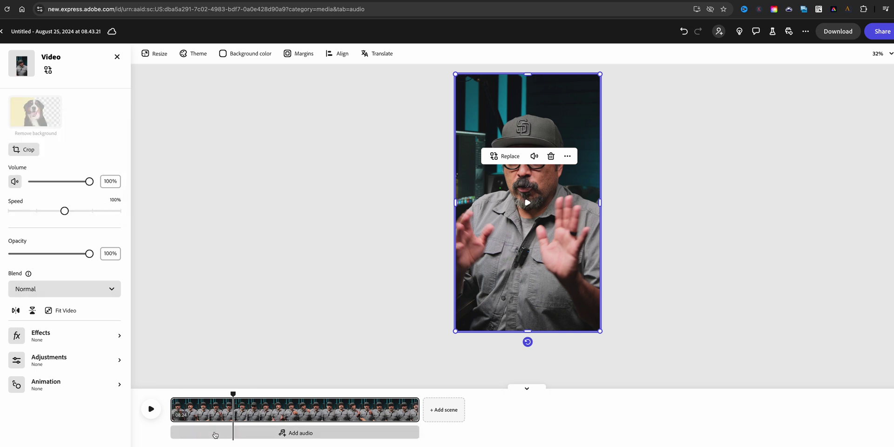
# Step: Start an audio upload from the device via the Media Audio section
pyautogui.click(247, 435)
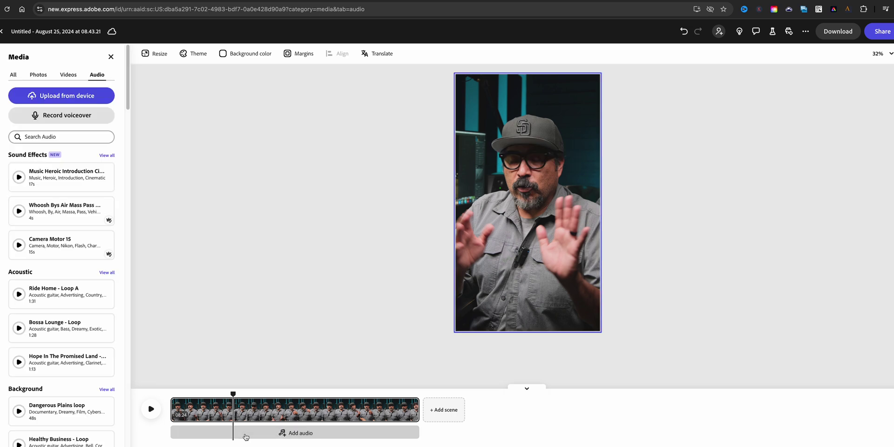
pyautogui.click(92, 98)
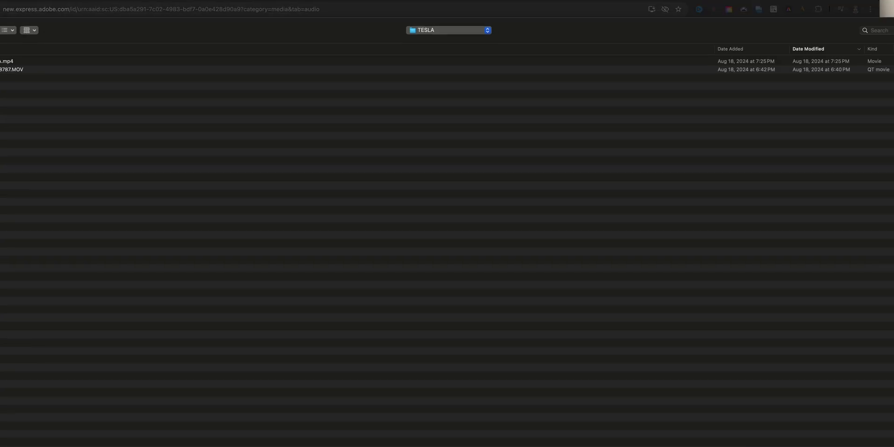
# Step: Search Downloads for Comin' Up - Heyson.wav and upload it as audio under the video
pyautogui.press('alt+super+l')
pyautogui.scroll(-2, 14, 186)
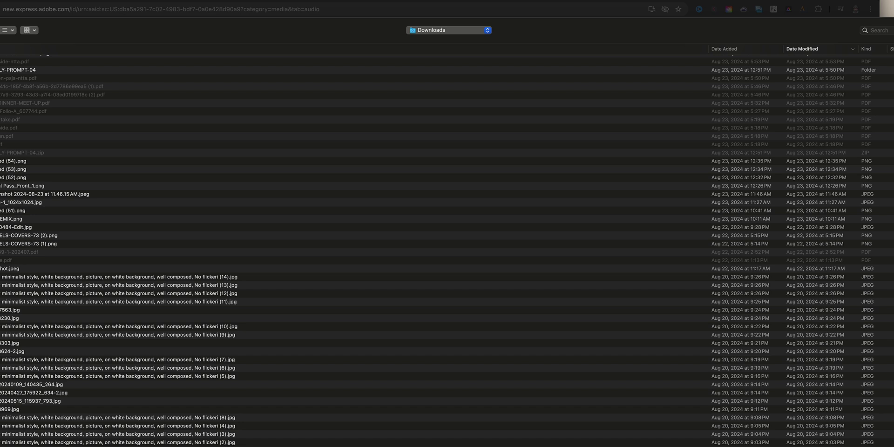
pyautogui.click(885, 31)
pyautogui.write('comm')
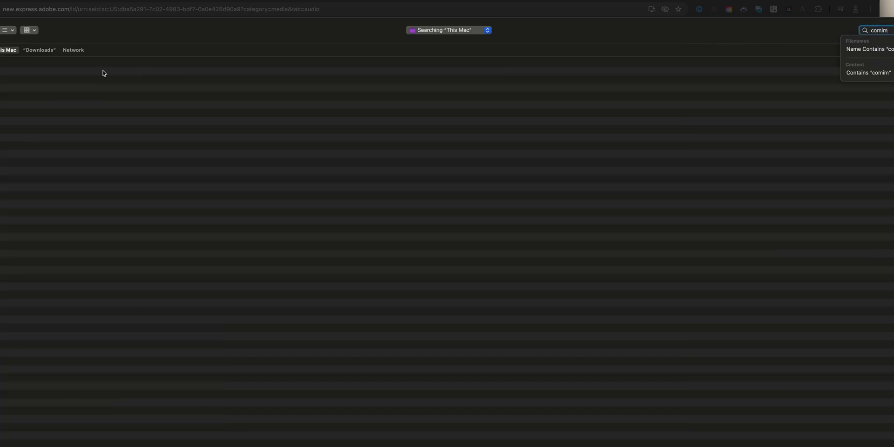
pyautogui.click(46, 51)
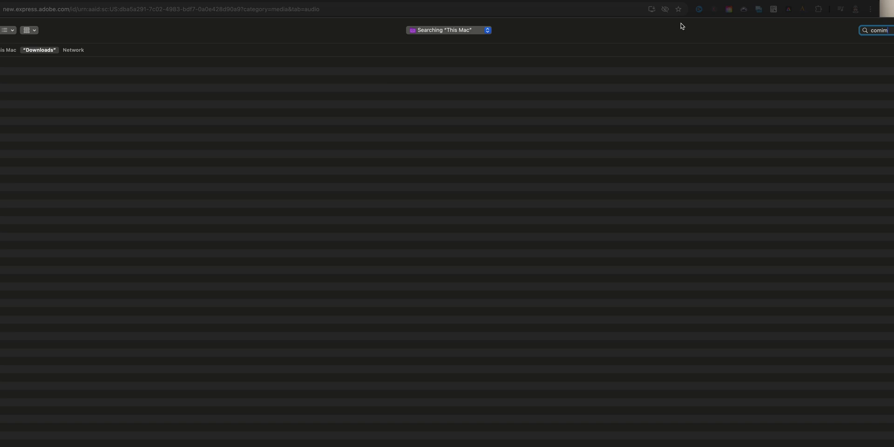
pyautogui.press('BackSpace')
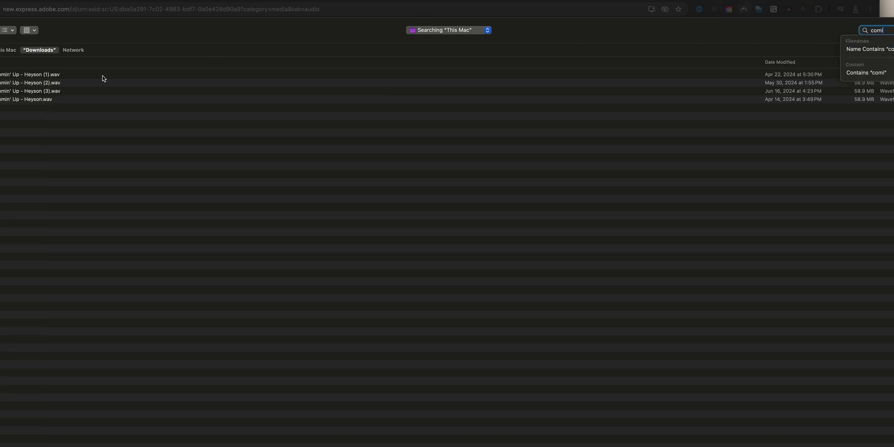
pyautogui.click(52, 100)
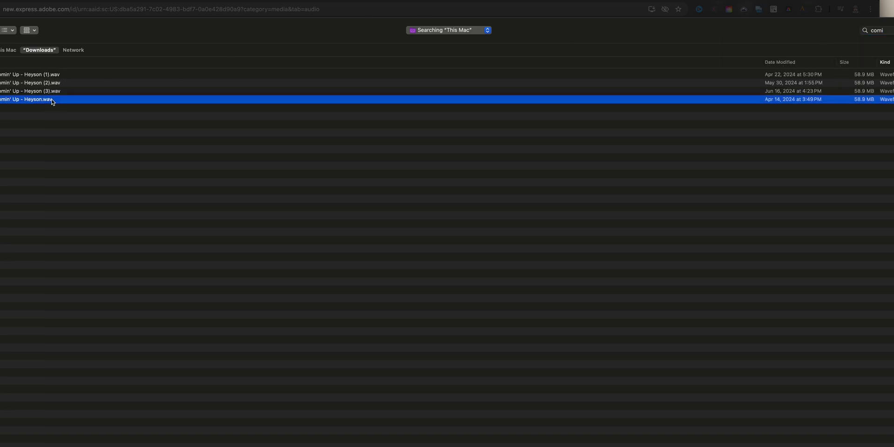
pyautogui.doubleClick(52, 99)
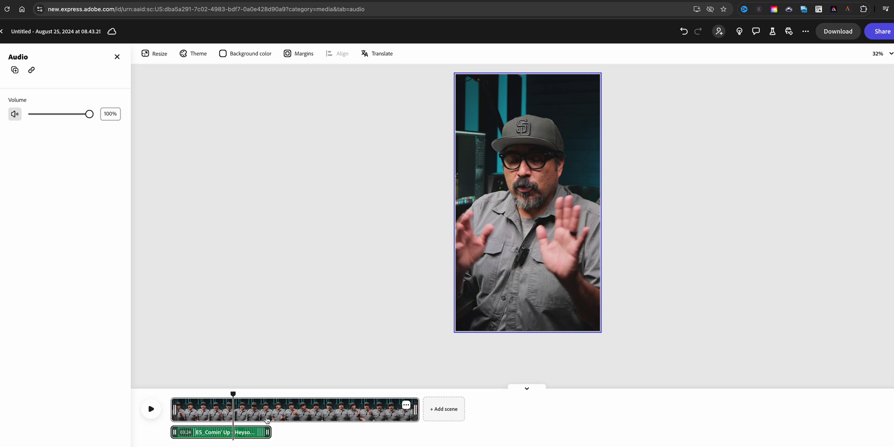
pyautogui.moveTo(259, 432)
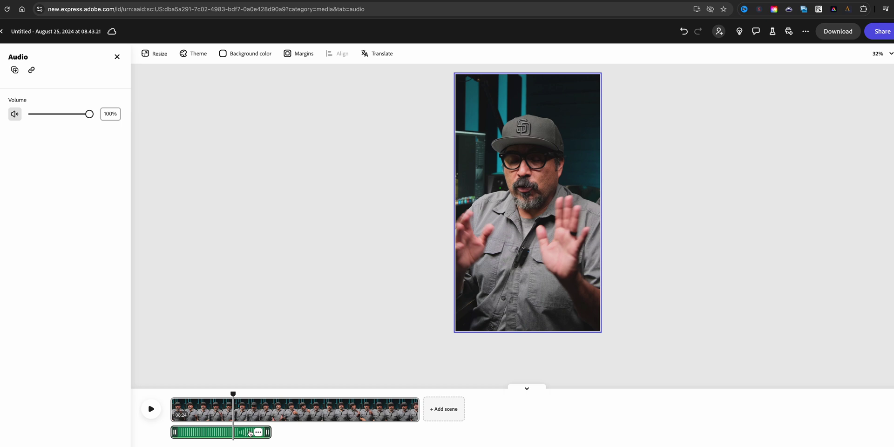
pyautogui.moveTo(235, 392); pyautogui.dragTo(228, 392)
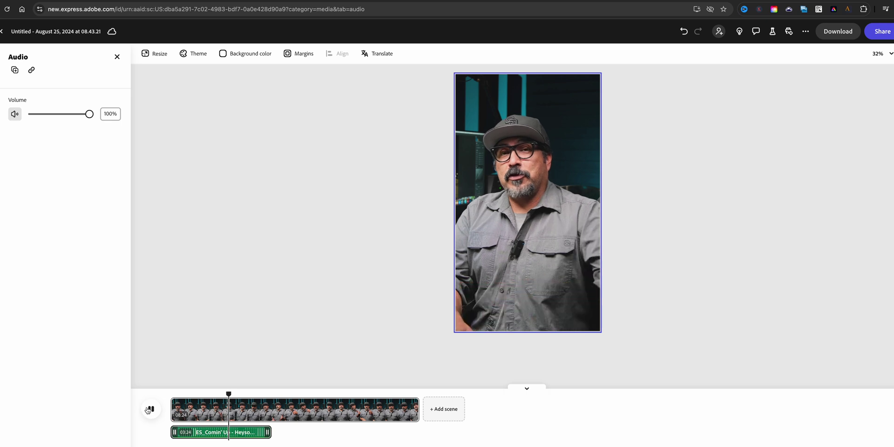
pyautogui.click(147, 410)
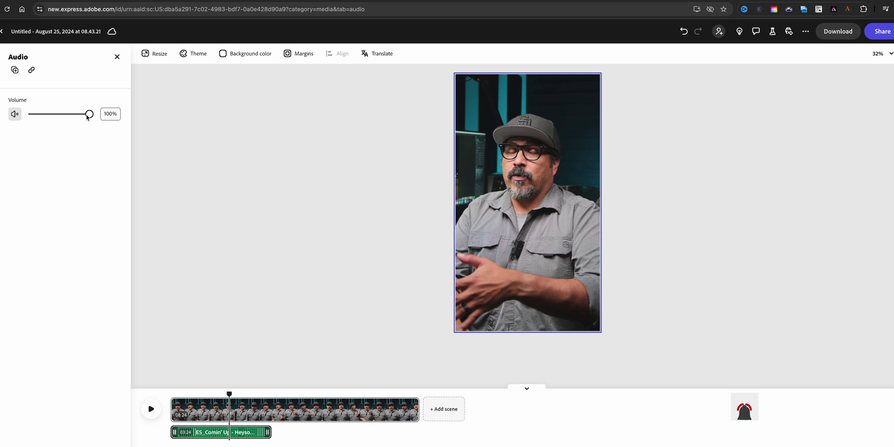
pyautogui.moveTo(87, 117); pyautogui.dragTo(33, 116)
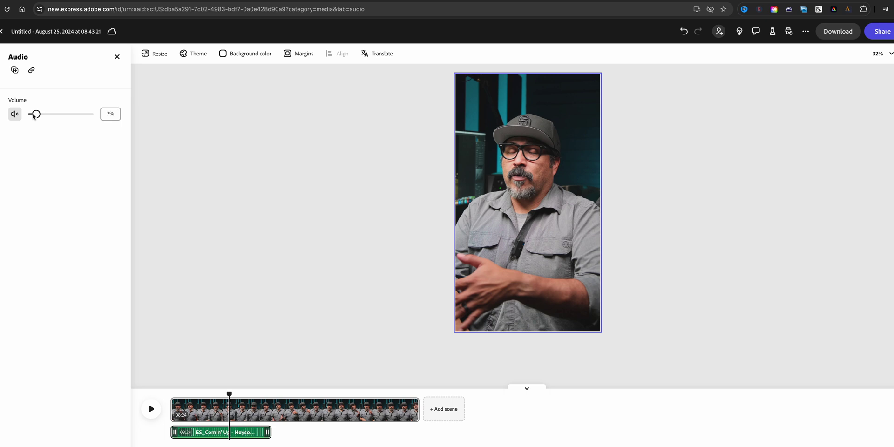
# Step: Adjust the music volume slider to 5% and preview the level
pyautogui.click(150, 409)
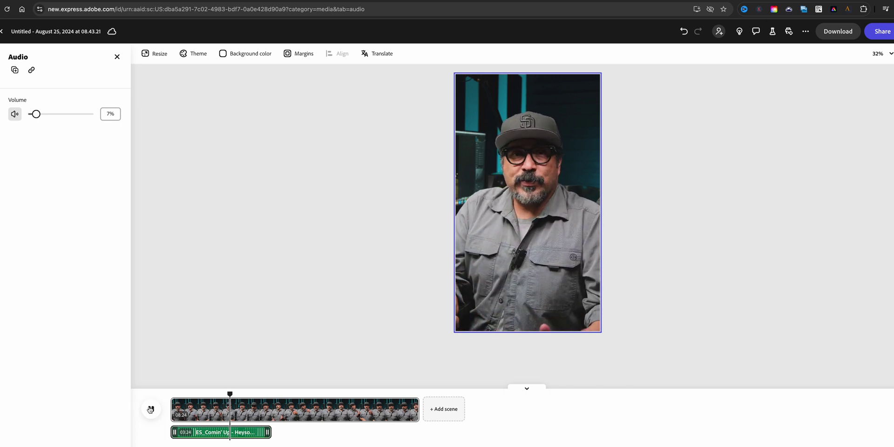
pyautogui.click(150, 409)
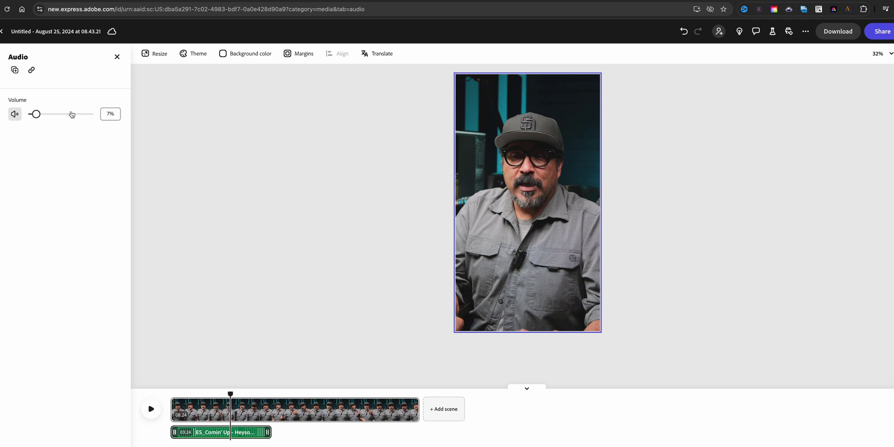
pyautogui.moveTo(36, 114); pyautogui.dragTo(32, 110)
pyautogui.click(149, 409)
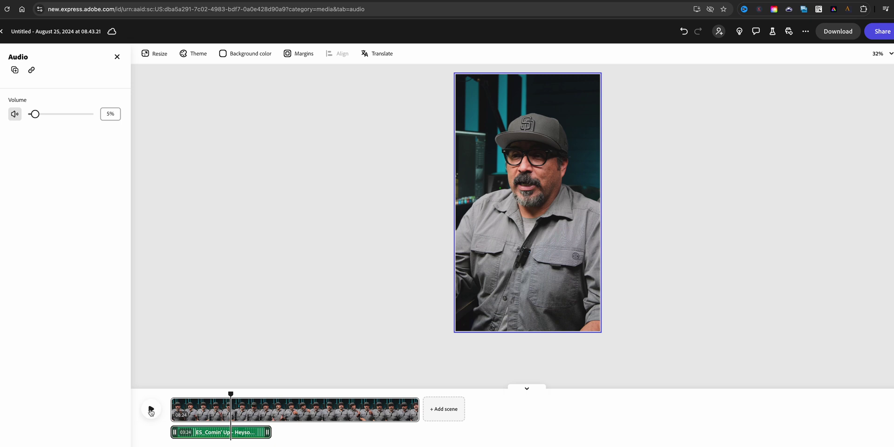
pyautogui.click(151, 410)
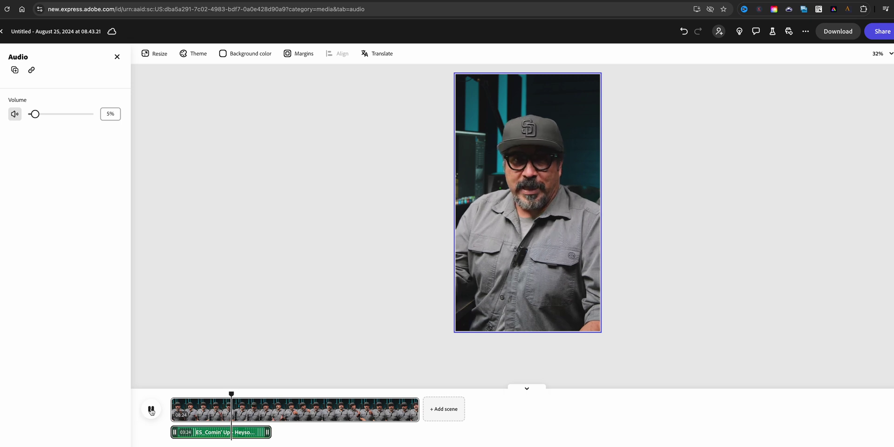
pyautogui.click(150, 410)
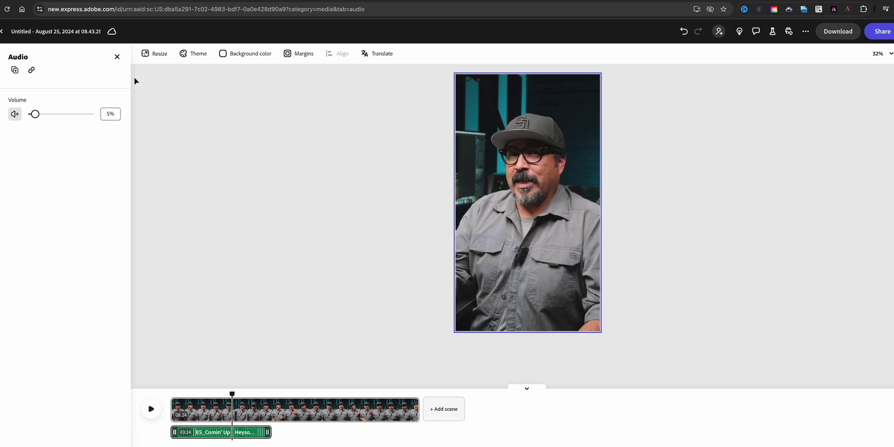
# Step: Enter 3 as the music volume and replay the preview
pyautogui.click(103, 110)
pyautogui.write('3')
pyautogui.press('Return')
pyautogui.click(152, 409)
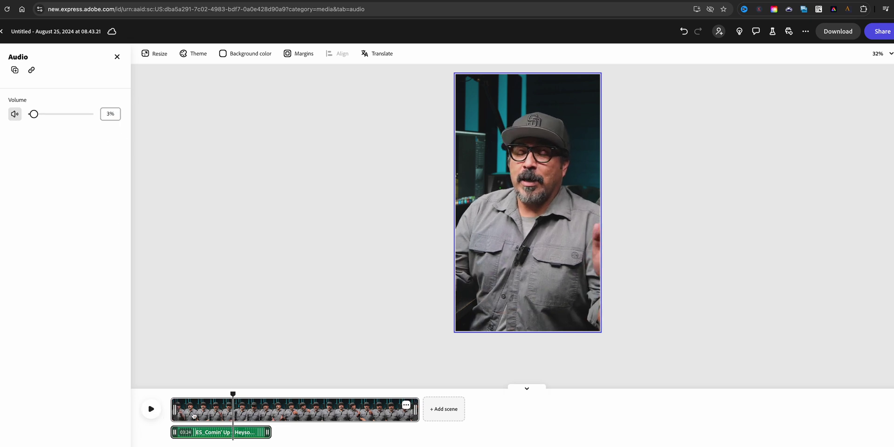
# Step: Duplicate the music clip twice so three copies run back to back
pyautogui.moveTo(233, 394)
pyautogui.mouseDown()
pyautogui.moveTo(205, 391)
pyautogui.moveTo(226, 392)
pyautogui.mouseUp()
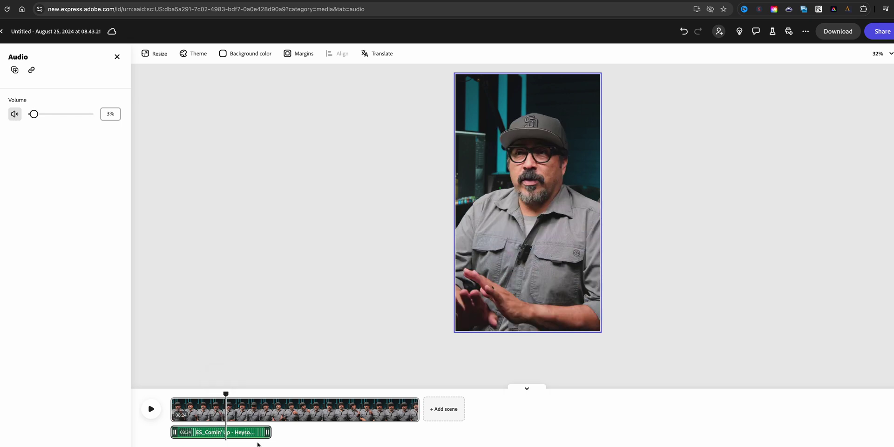
pyautogui.moveTo(259, 432)
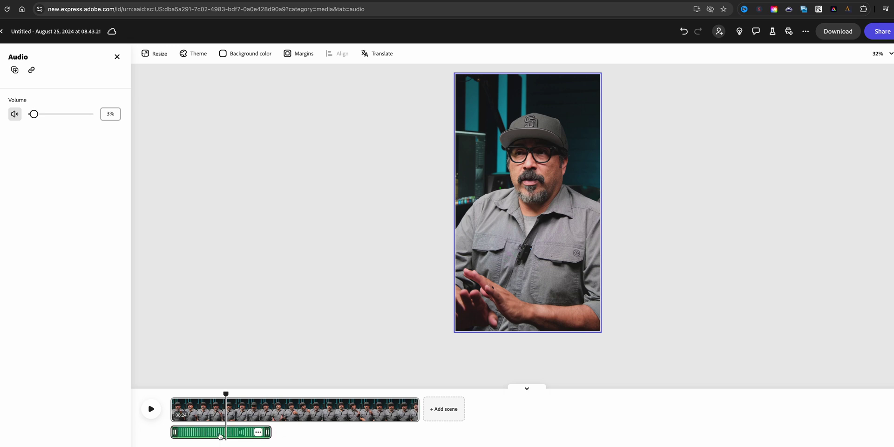
pyautogui.click(258, 432)
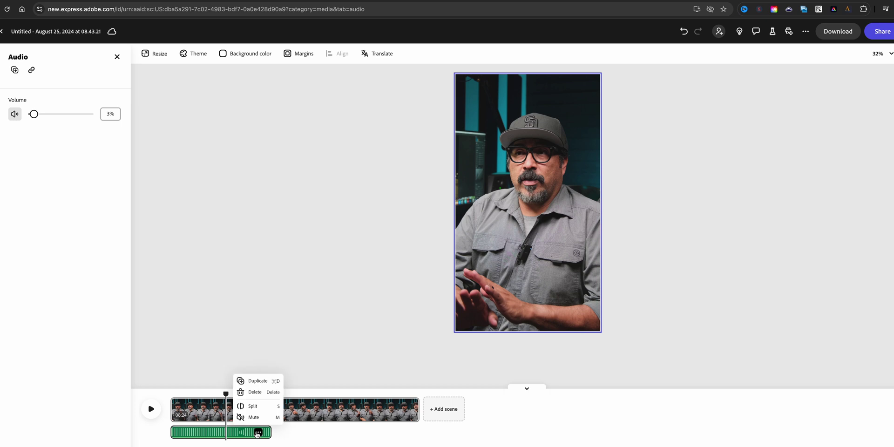
pyautogui.click(256, 381)
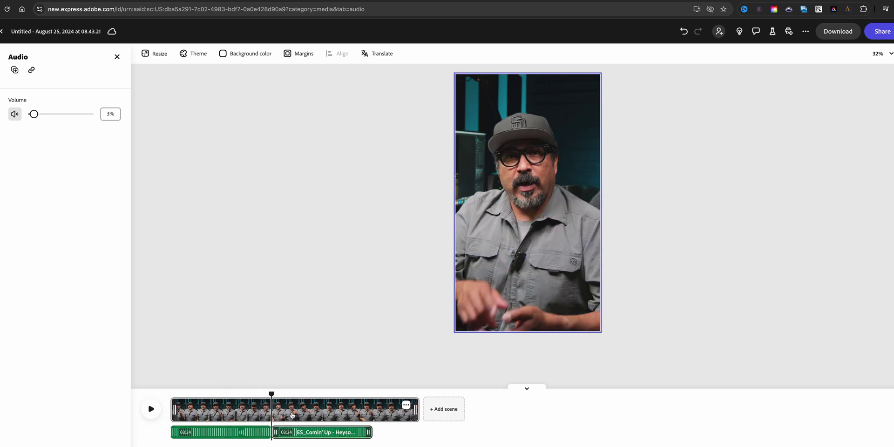
pyautogui.moveTo(359, 433)
pyautogui.click(359, 432)
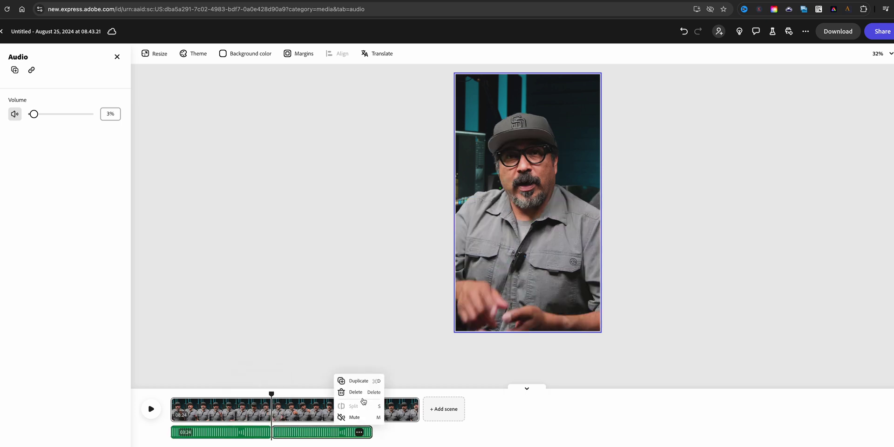
pyautogui.click(361, 381)
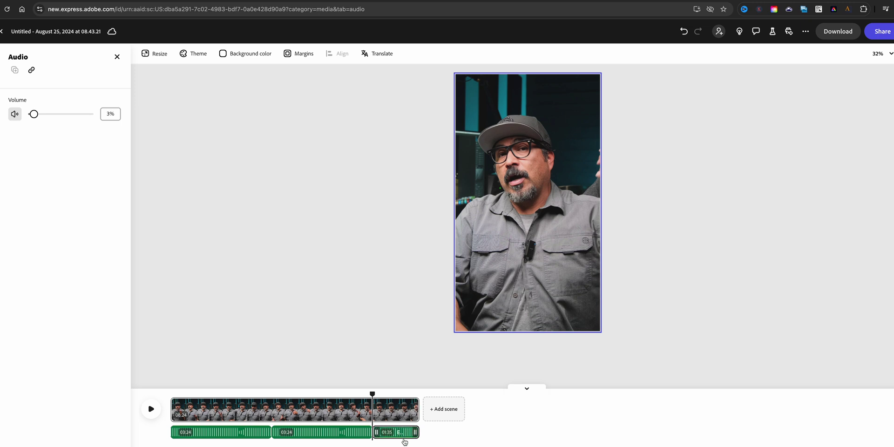
pyautogui.moveTo(399, 437)
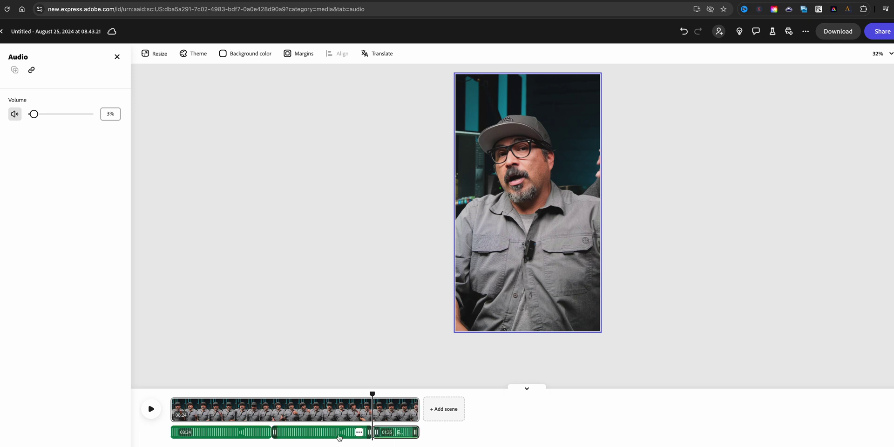
# Step: Select the first and third music clips and shorten the video from its end
pyautogui.click(237, 435)
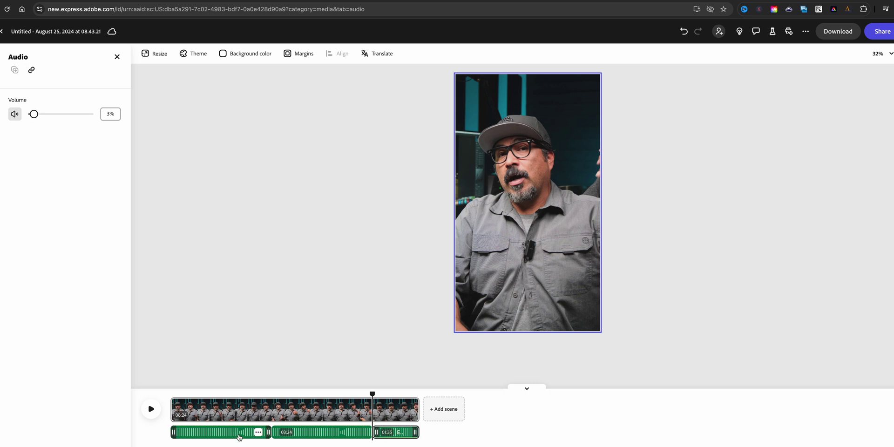
pyautogui.click(386, 437)
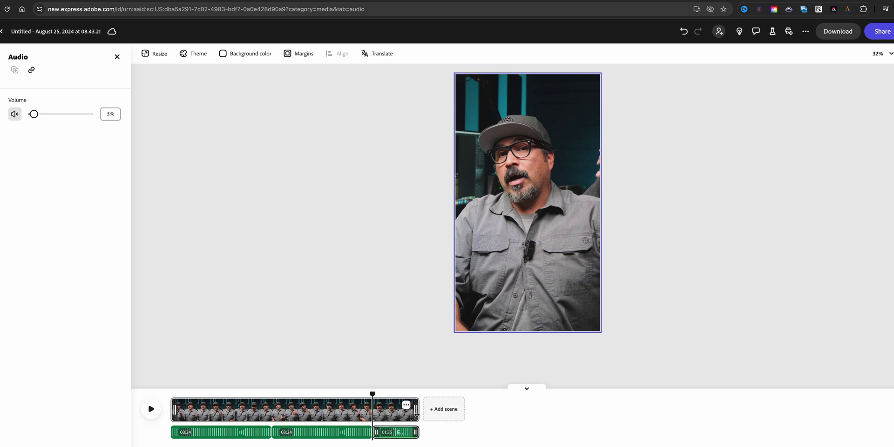
pyautogui.moveTo(415, 413); pyautogui.dragTo(392, 408)
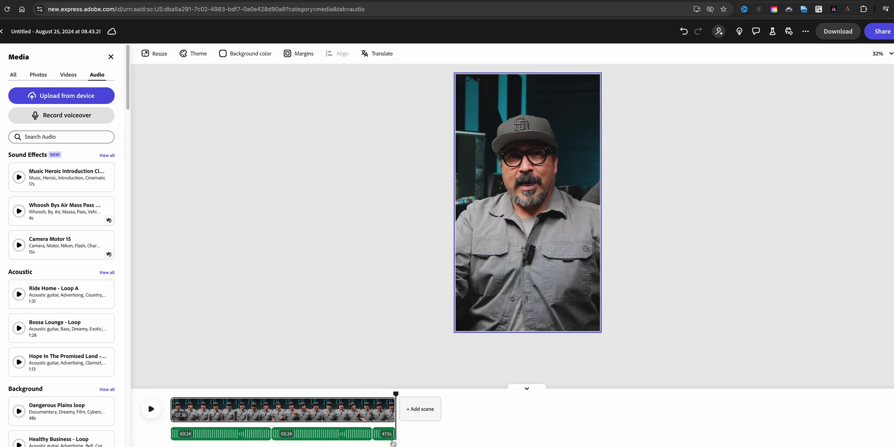
# Step: Trim the talking-head video to 06:55, check both music clips, and scrub to 01:47
pyautogui.moveTo(394, 409); pyautogui.dragTo(360, 409)
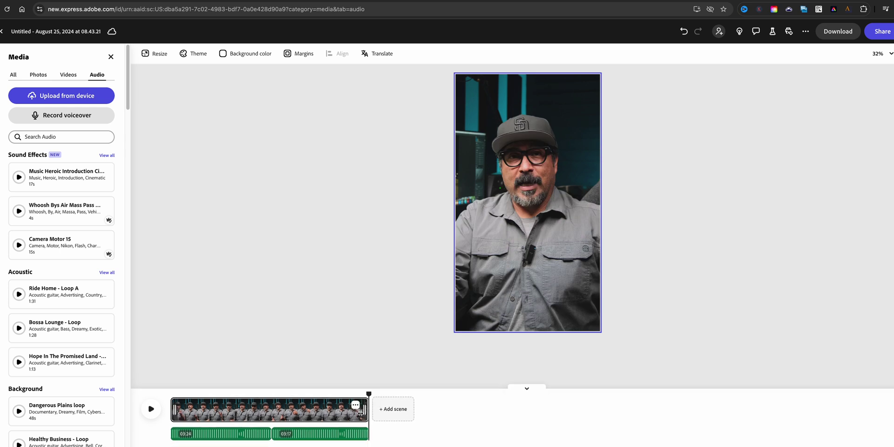
pyautogui.click(235, 439)
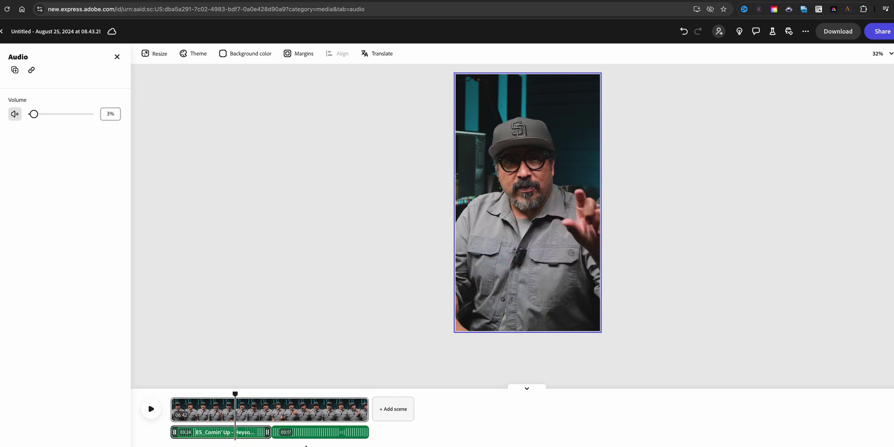
pyautogui.click(307, 433)
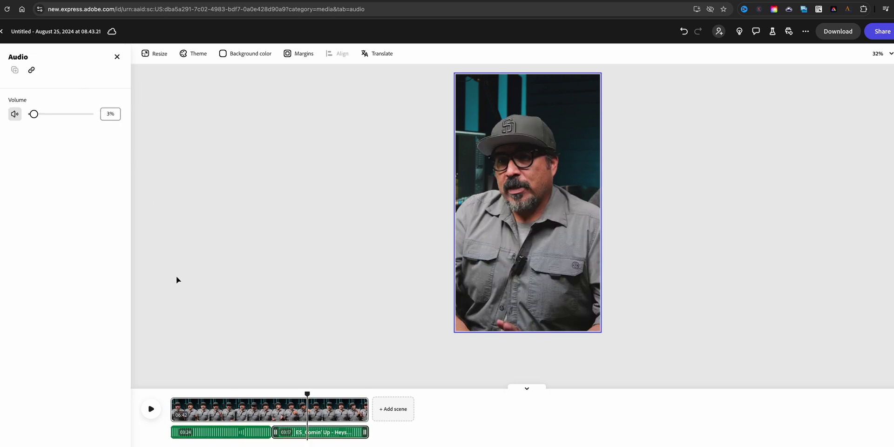
pyautogui.moveTo(307, 392); pyautogui.dragTo(229, 395)
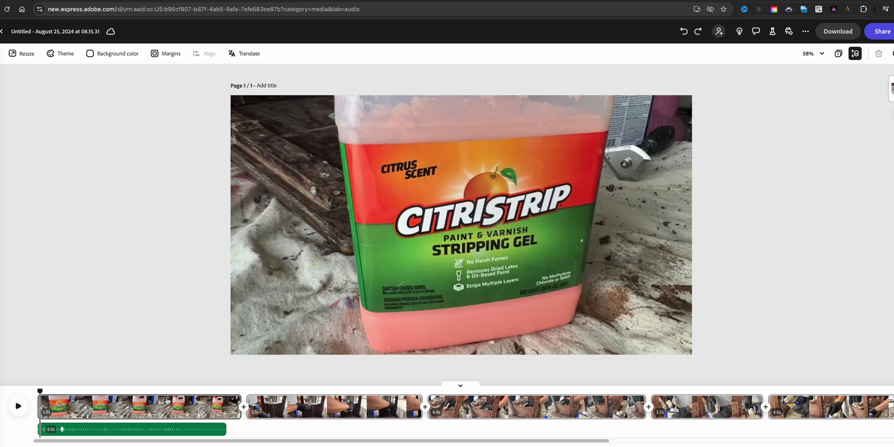
pyautogui.moveTo(155, 428)
# Step: Zoom the timeline, rewind to the start, and play then pause the Citristrip preview
pyautogui.scroll(-3, 447, 406)
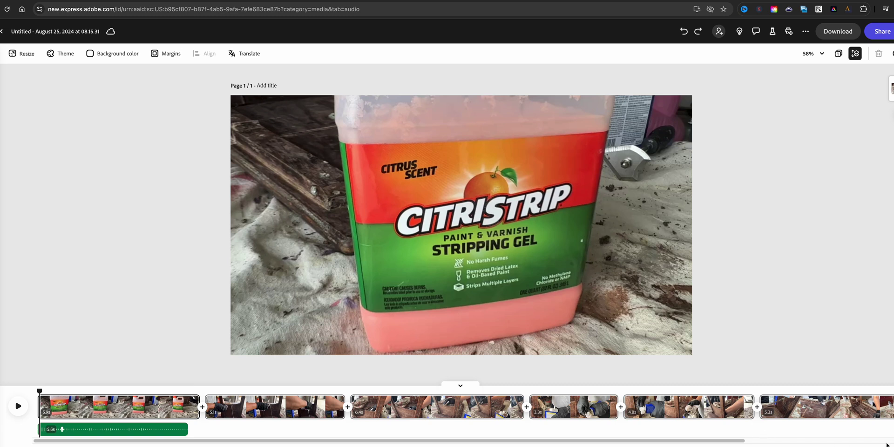
pyautogui.scroll(5, 447, 406)
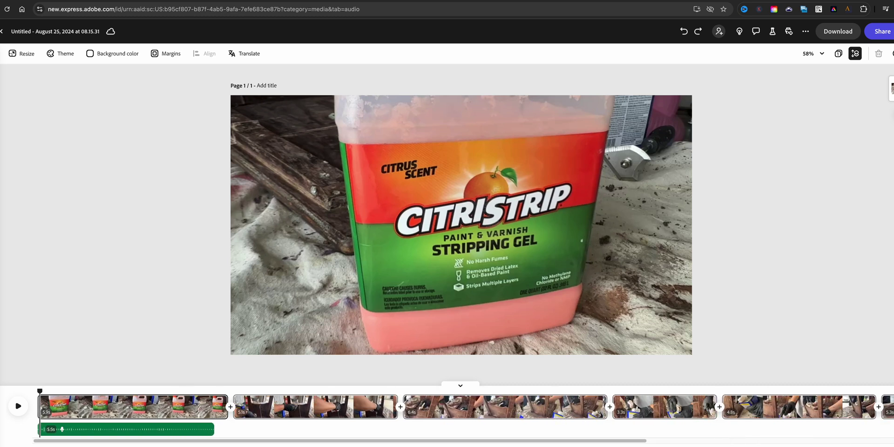
pyautogui.scroll(5, 637, 412)
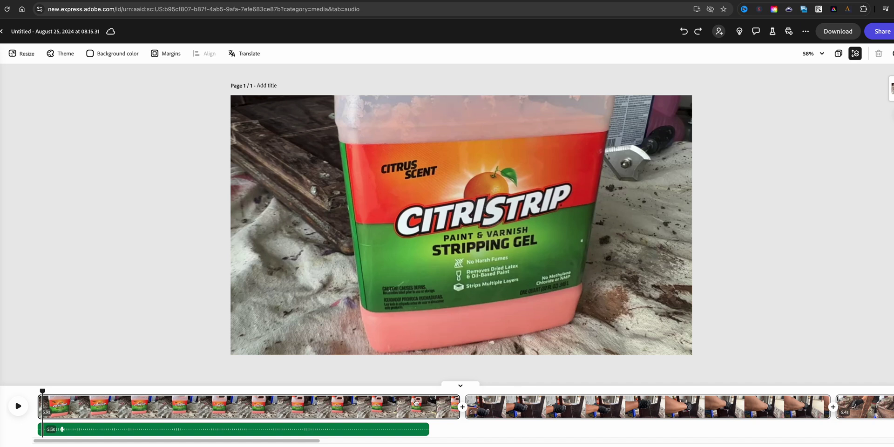
pyautogui.moveTo(112, 413)
pyautogui.moveTo(84, 429)
pyautogui.moveTo(42, 391); pyautogui.dragTo(35, 391)
pyautogui.click(19, 407)
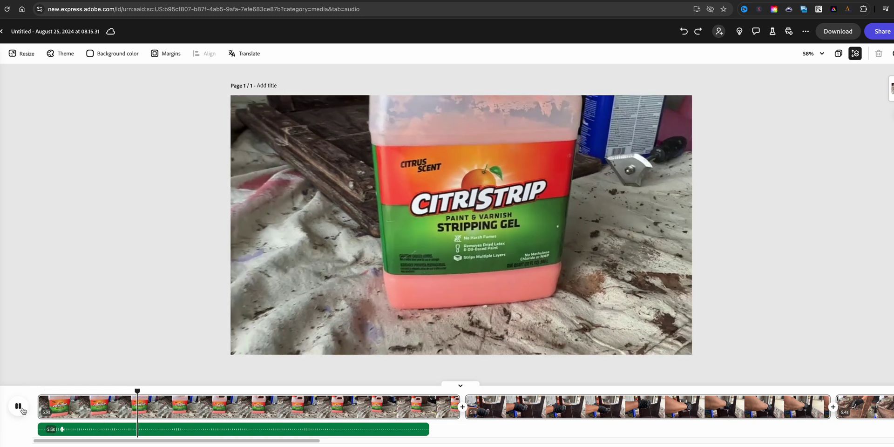
pyautogui.click(19, 406)
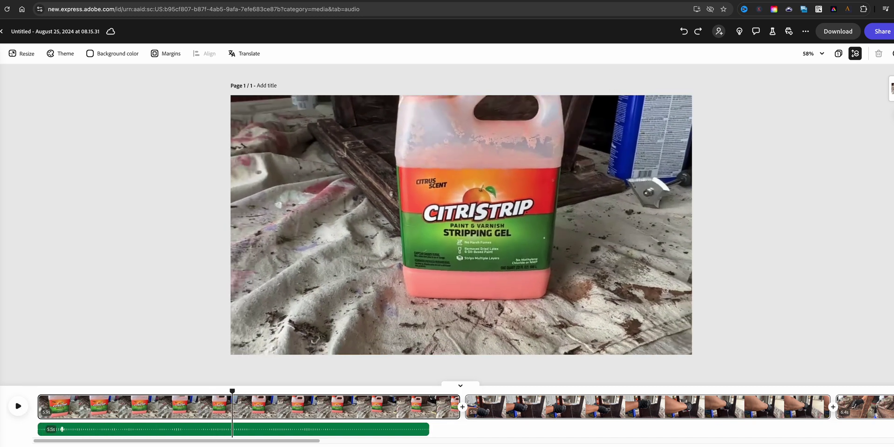
# Step: Jump into the first clip and open its video settings showing 100% volume
pyautogui.moveTo(243, 430)
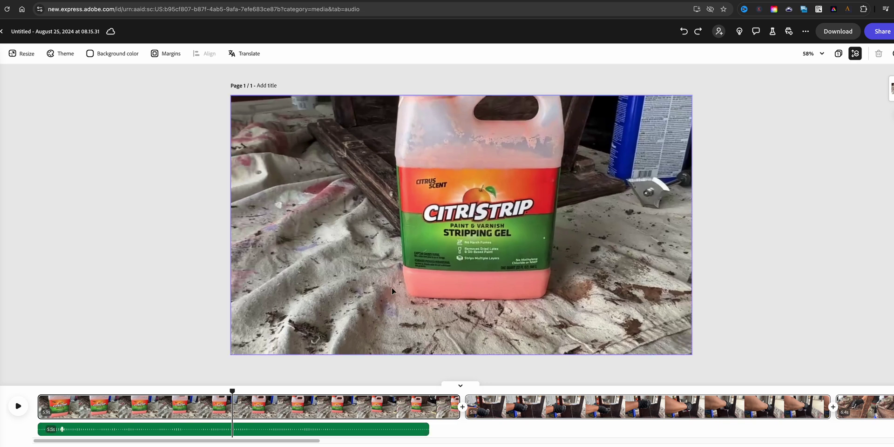
pyautogui.click(334, 429)
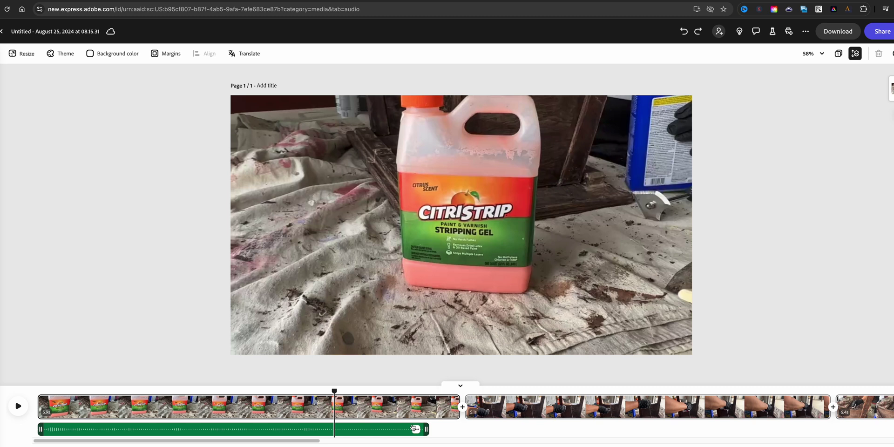
pyautogui.click(353, 272)
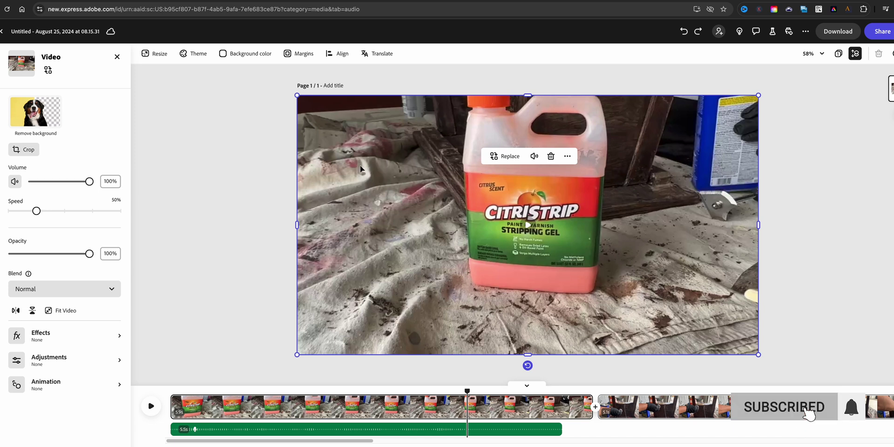
pyautogui.click(14, 181)
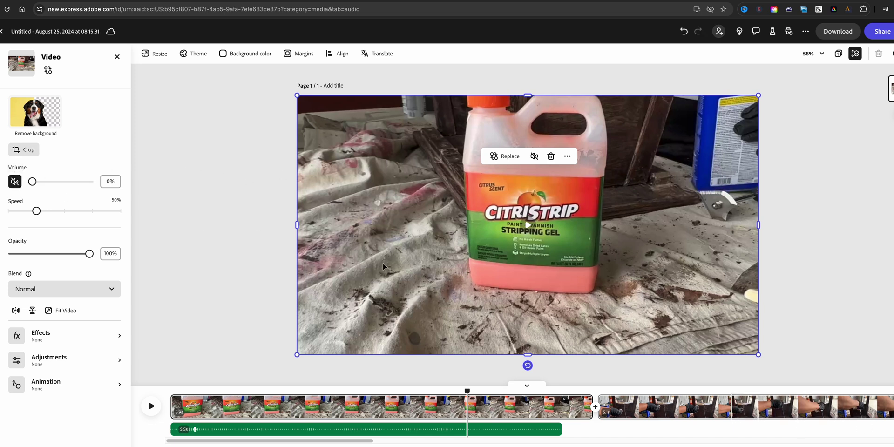
pyautogui.click(678, 408)
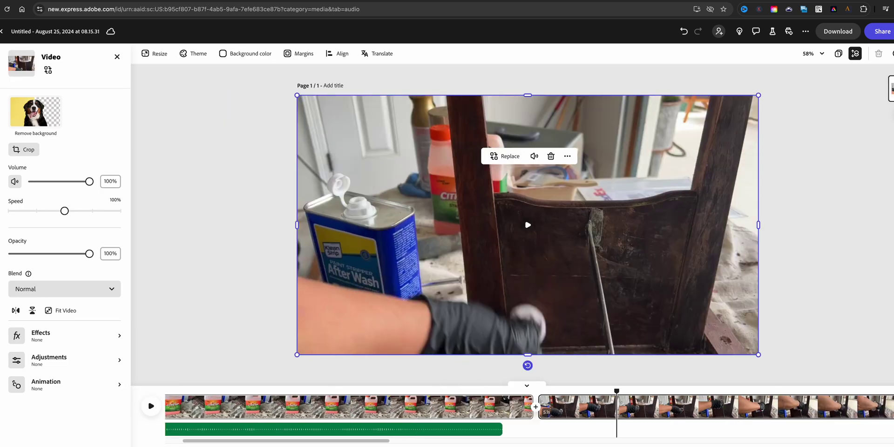
pyautogui.click(15, 181)
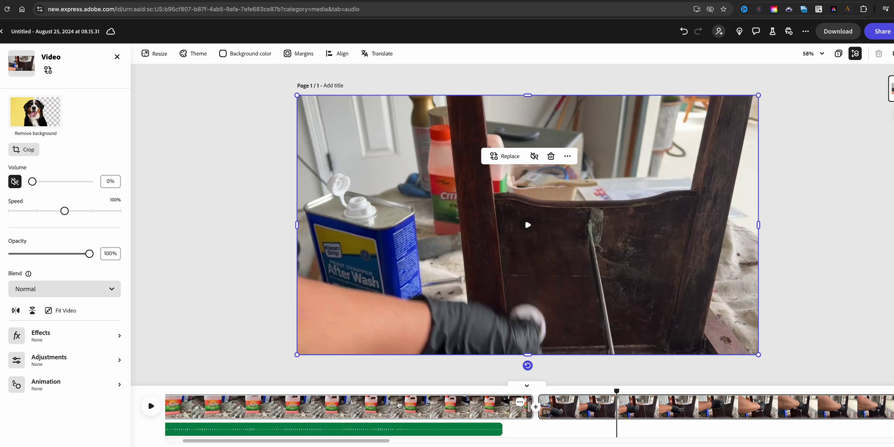
pyautogui.click(399, 405)
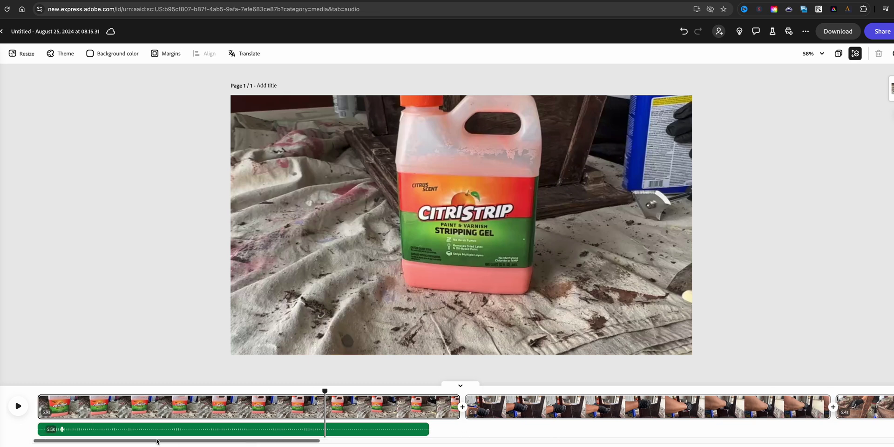
pyautogui.click(326, 233)
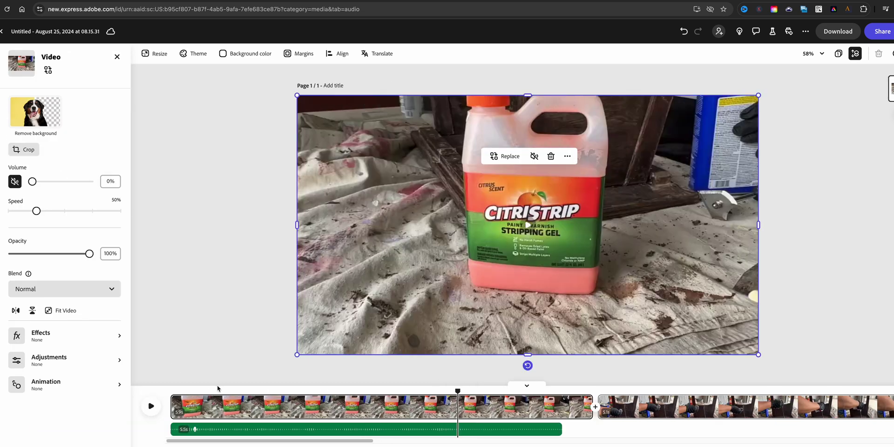
pyautogui.click(211, 390)
pyautogui.click(153, 414)
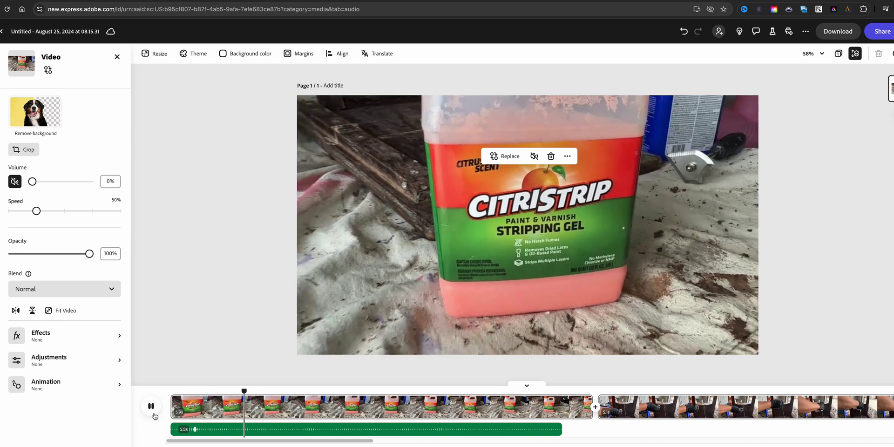
pyautogui.click(153, 415)
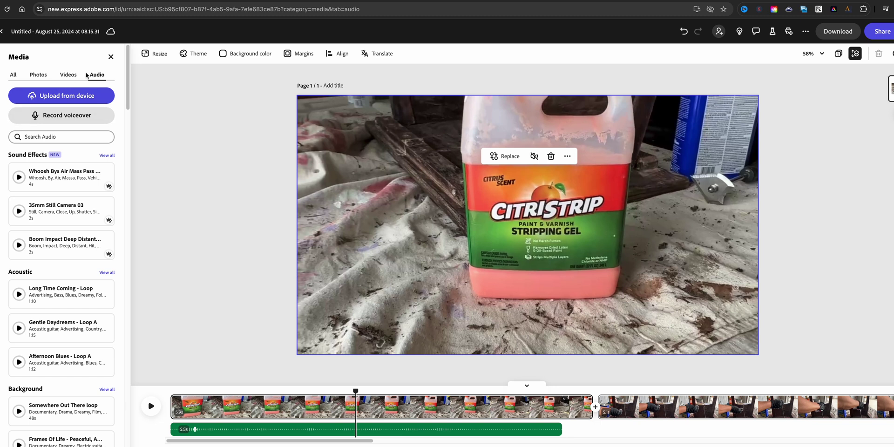
# Step: Search stock audio for 'instructional', preview tracks, and add Happy Folk Acoustic Guitar
pyautogui.click(75, 136)
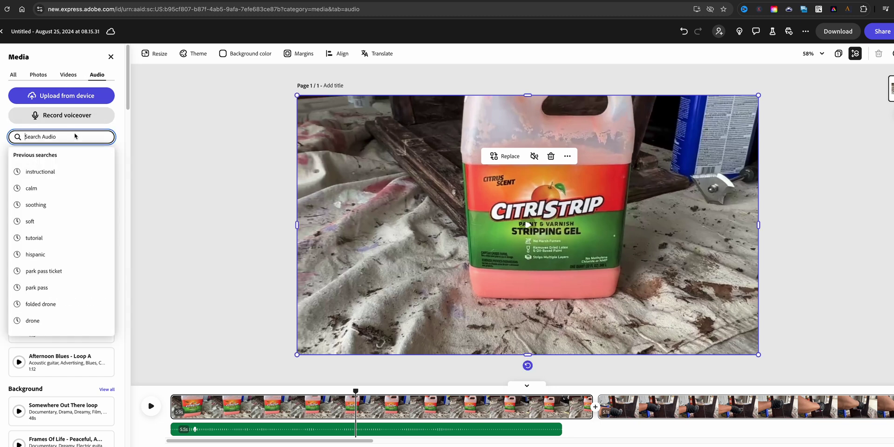
pyautogui.click(63, 171)
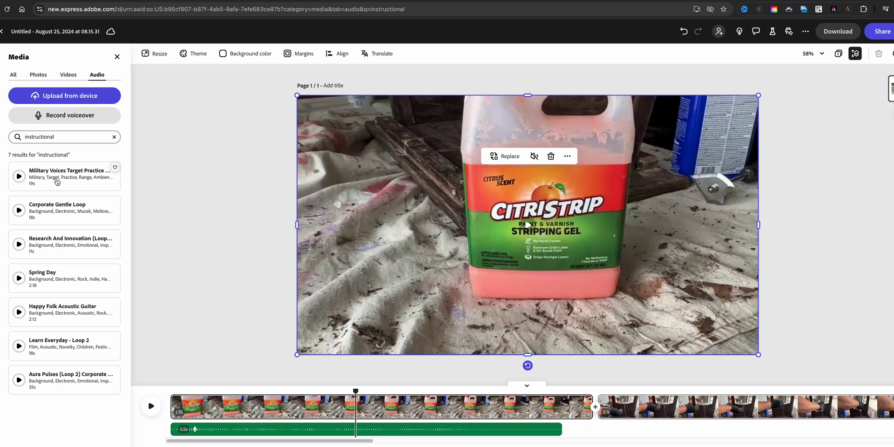
pyautogui.click(19, 312)
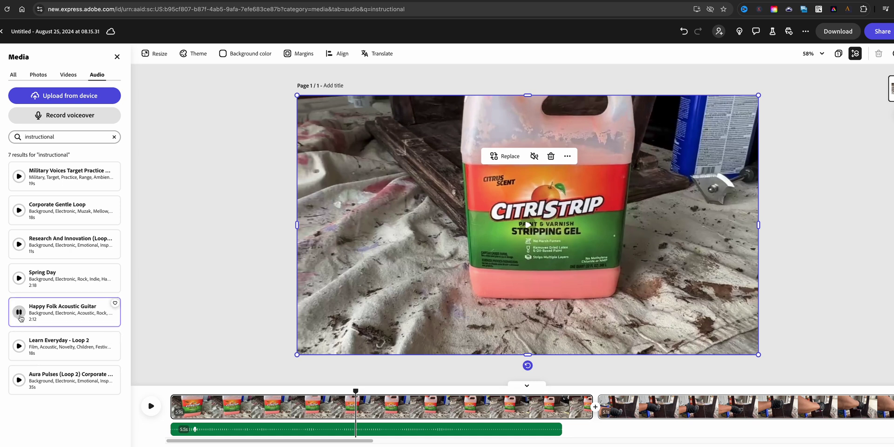
pyautogui.click(19, 278)
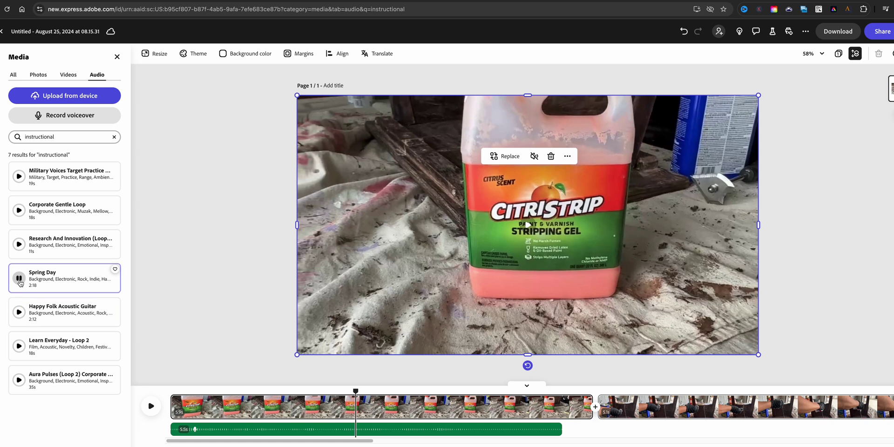
pyautogui.click(48, 316)
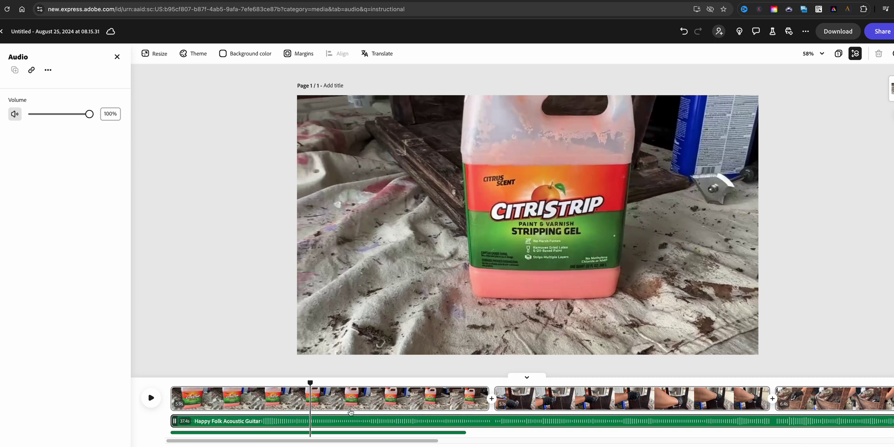
pyautogui.moveTo(312, 380); pyautogui.dragTo(192, 380)
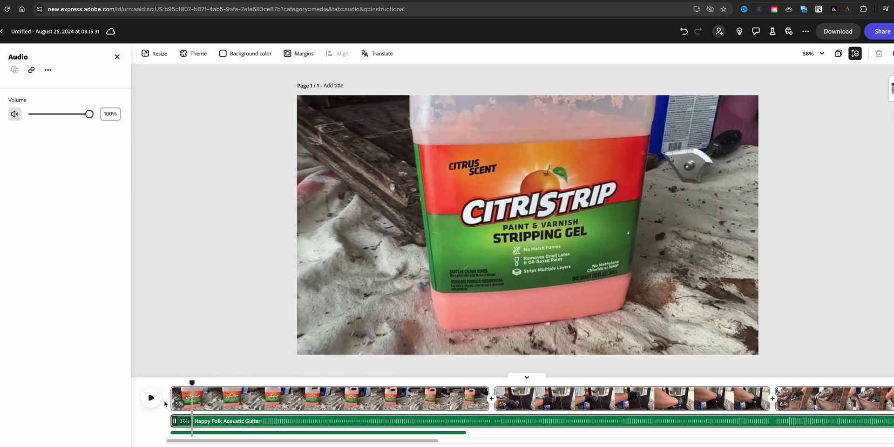
pyautogui.click(149, 398)
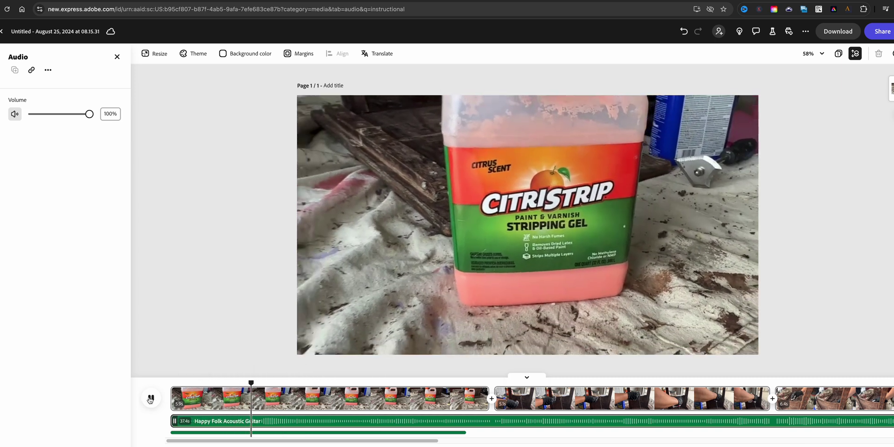
pyautogui.click(150, 398)
pyautogui.moveTo(176, 421); pyautogui.dragTo(260, 425)
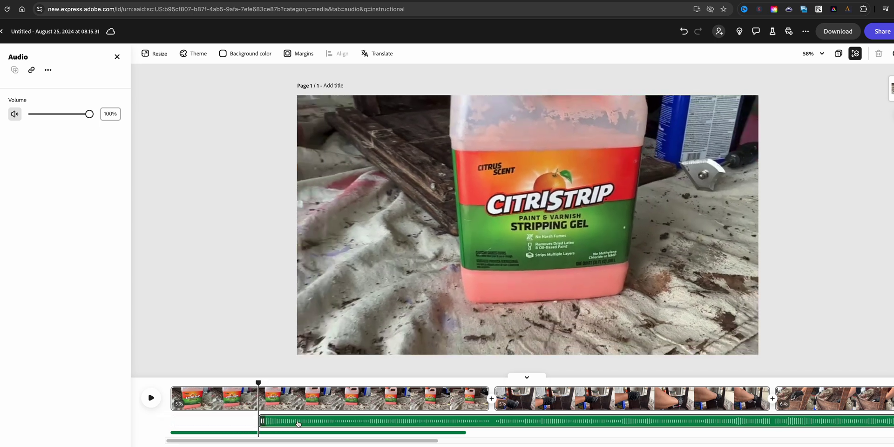
pyautogui.moveTo(298, 423); pyautogui.dragTo(210, 422)
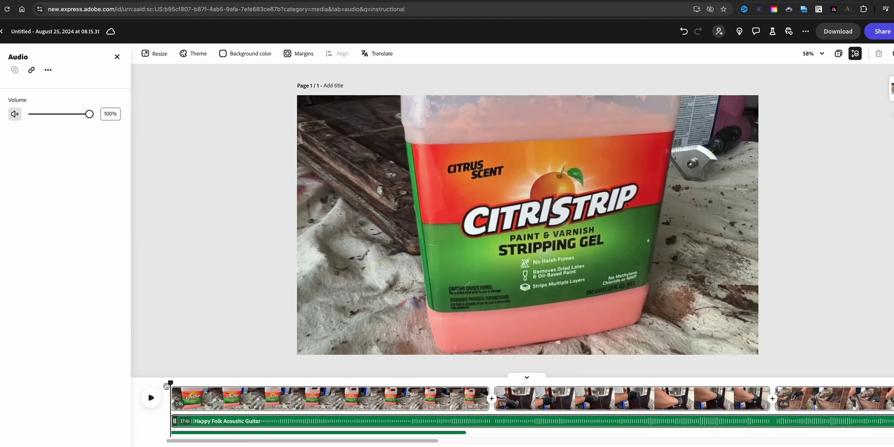
pyautogui.click(417, 318)
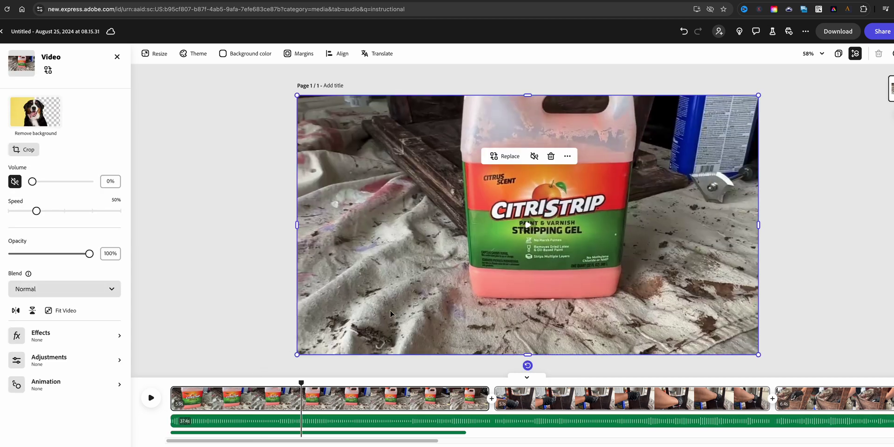
pyautogui.click(317, 433)
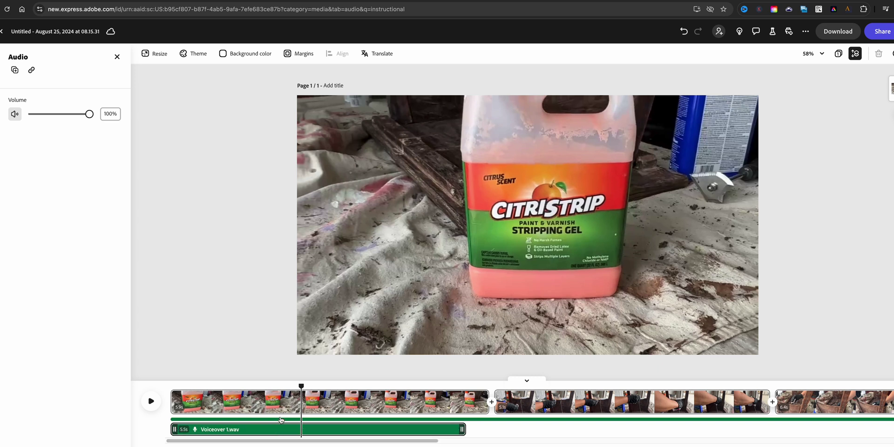
pyautogui.click(264, 428)
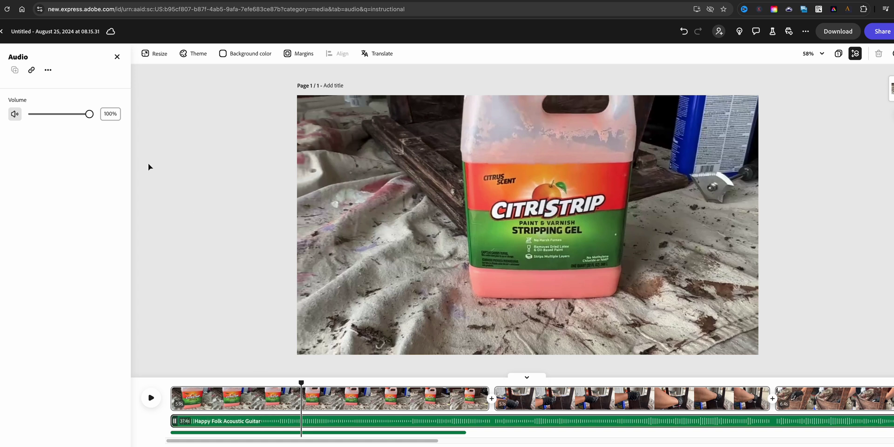
# Step: Lower the guitar music to 6% volume and play back the preview twice to check it
pyautogui.moveTo(89, 114); pyautogui.dragTo(33, 150)
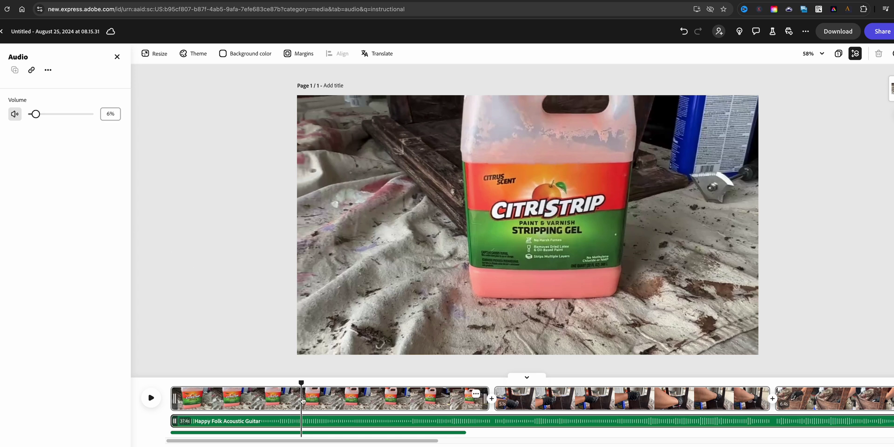
pyautogui.moveTo(303, 383); pyautogui.dragTo(243, 383)
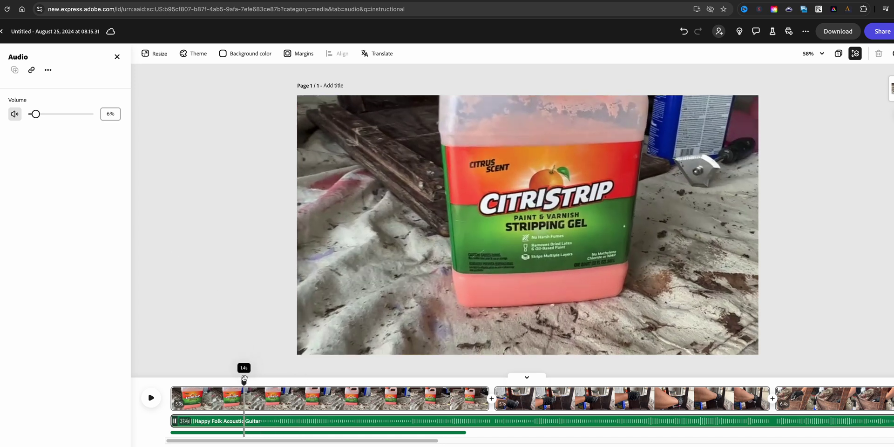
pyautogui.click(144, 397)
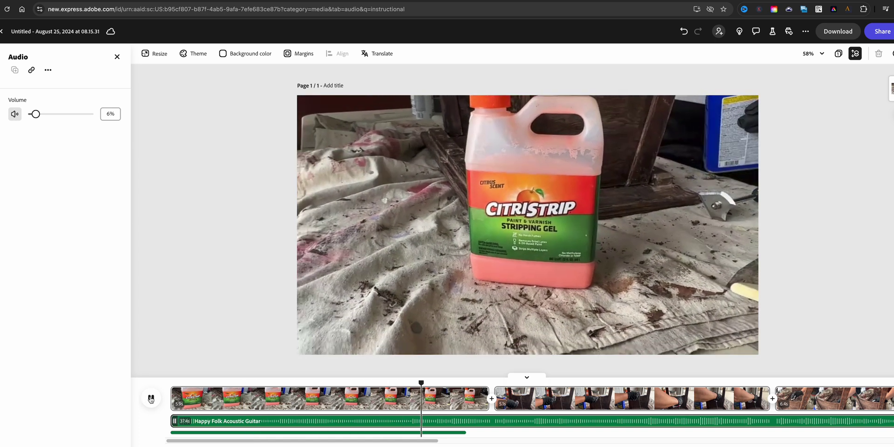
pyautogui.click(148, 398)
pyautogui.click(221, 382)
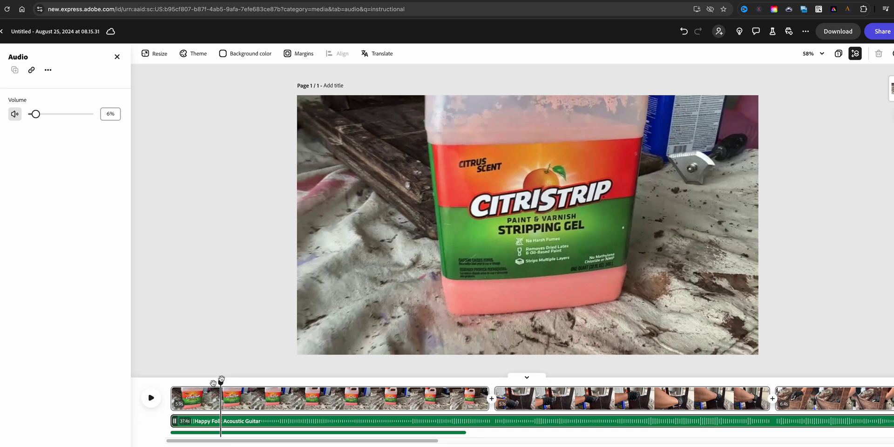
pyautogui.click(158, 404)
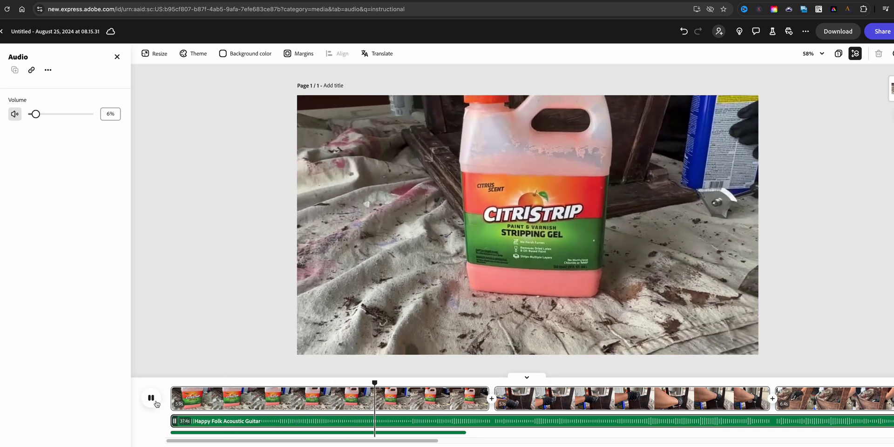
pyautogui.click(156, 403)
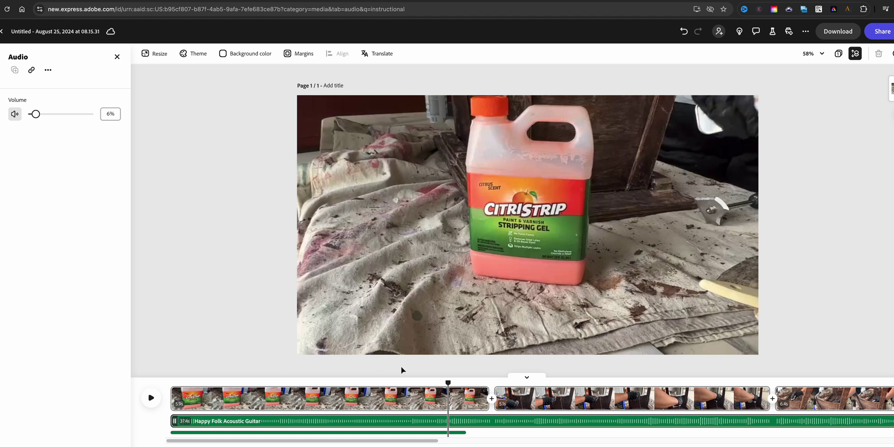
# Step: Move the playhead to the second clip and close the music volume settings
pyautogui.click(498, 382)
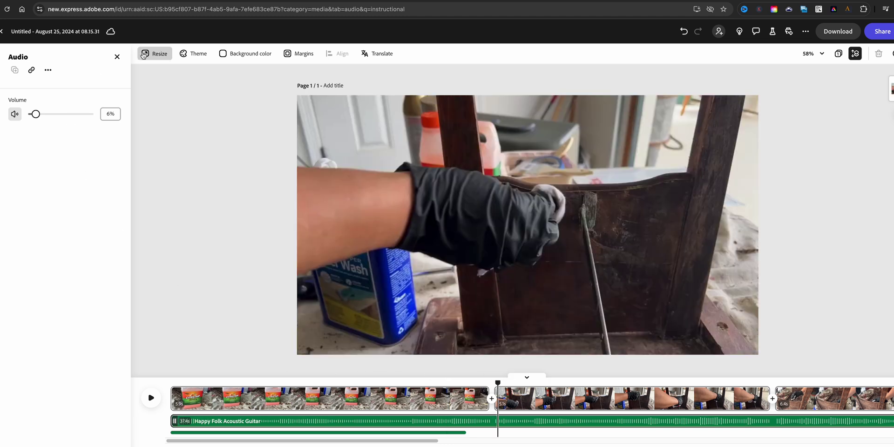
pyautogui.click(116, 57)
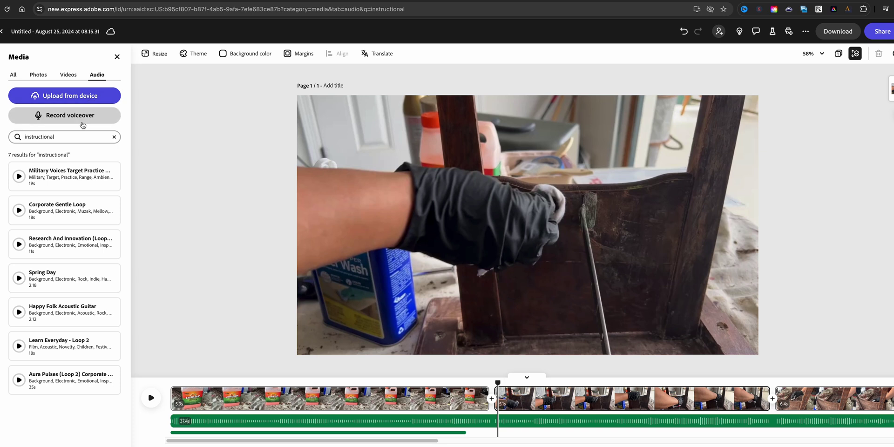
pyautogui.moveTo(648, 409)
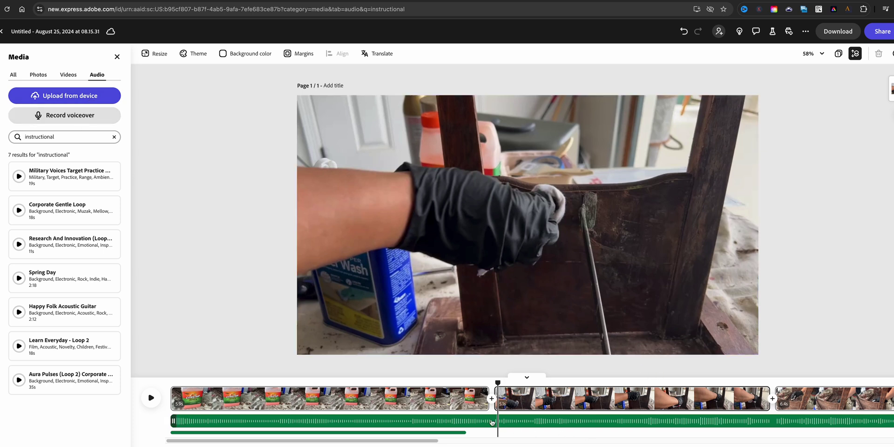